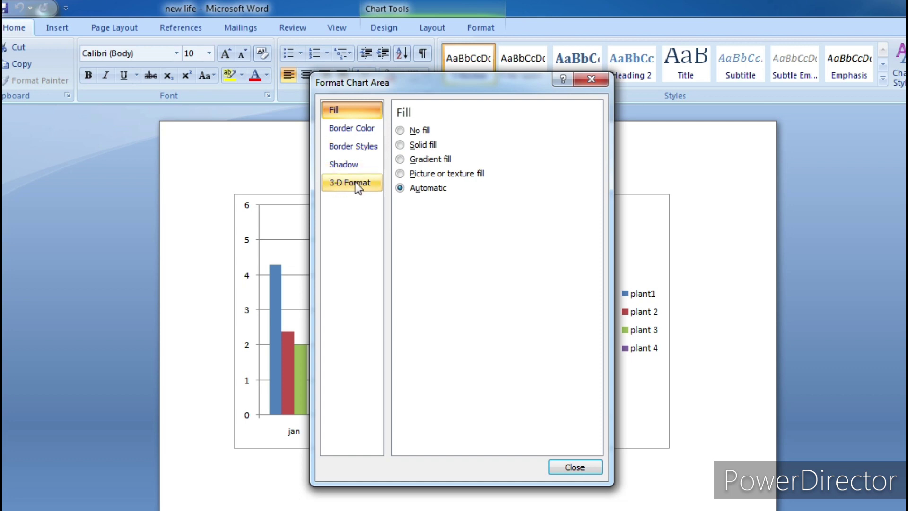
- Apply the outer shadow preset that falls toward the lower left to the chart area, keeping the chart uncovered by the dialog
click(354, 167)
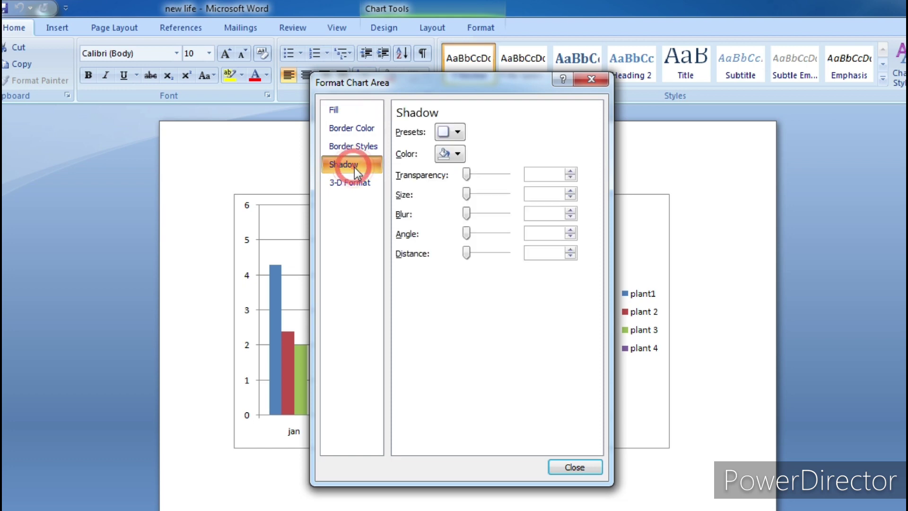
drag(459, 78, 835, 69)
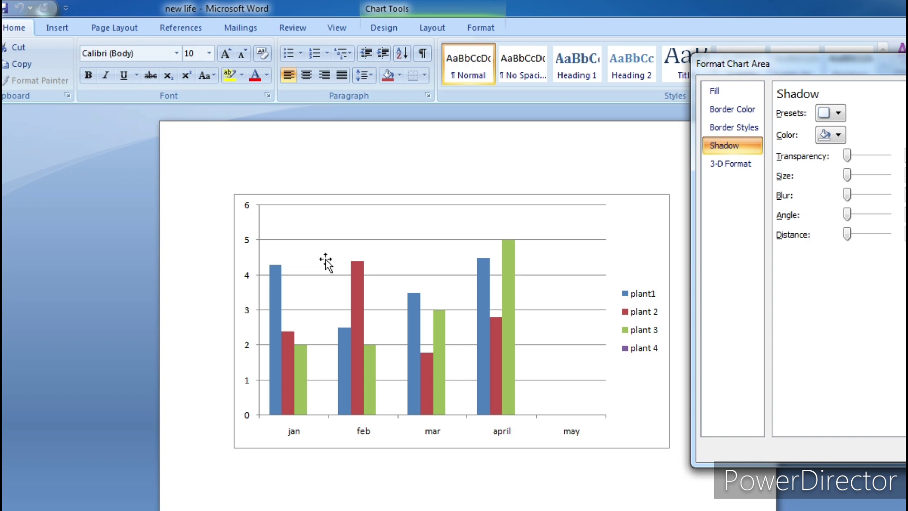
mouse_move(512, 366)
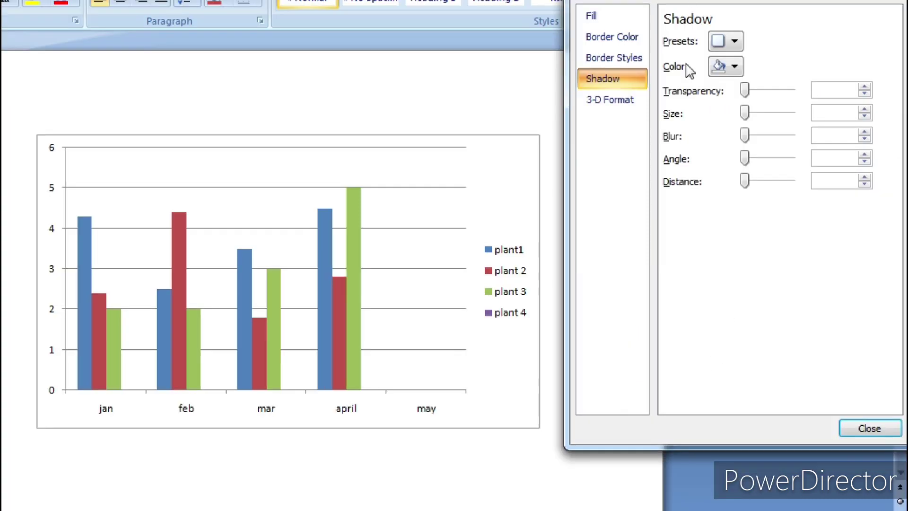
click(726, 43)
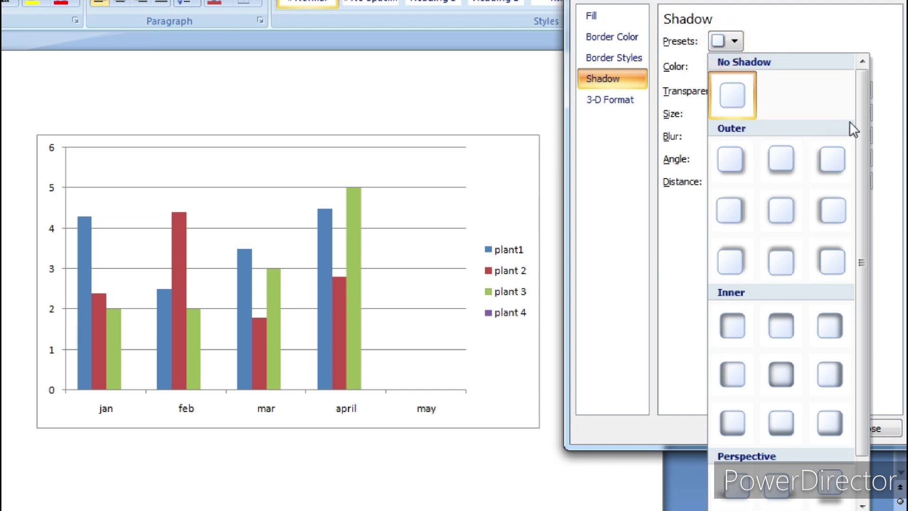
drag(862, 126, 862, 174)
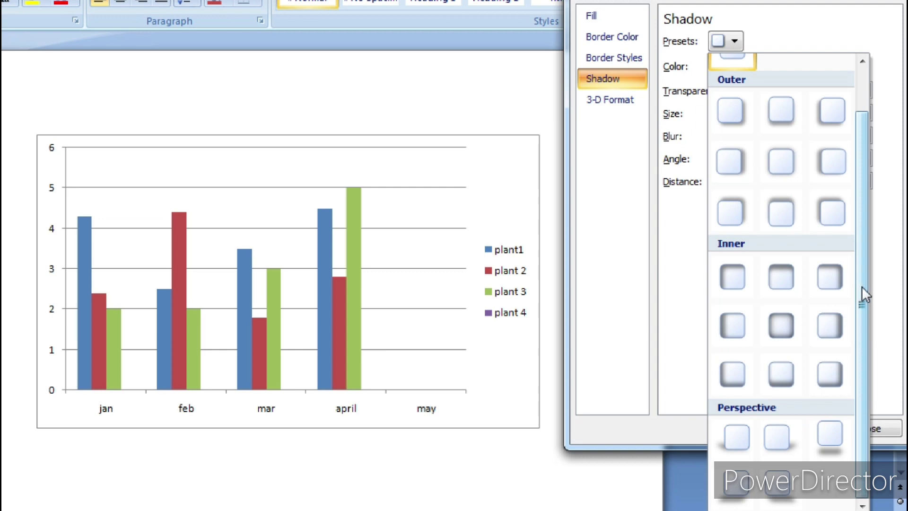
drag(862, 285, 862, 244)
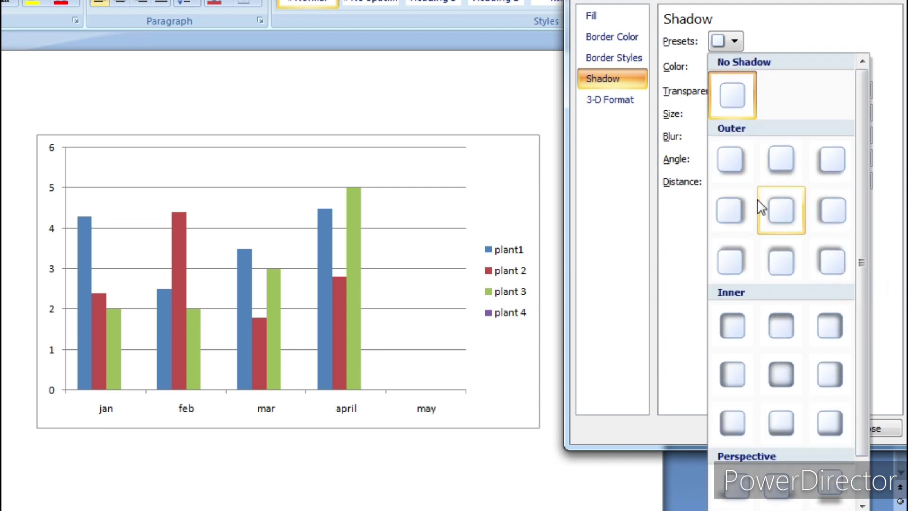
click(816, 168)
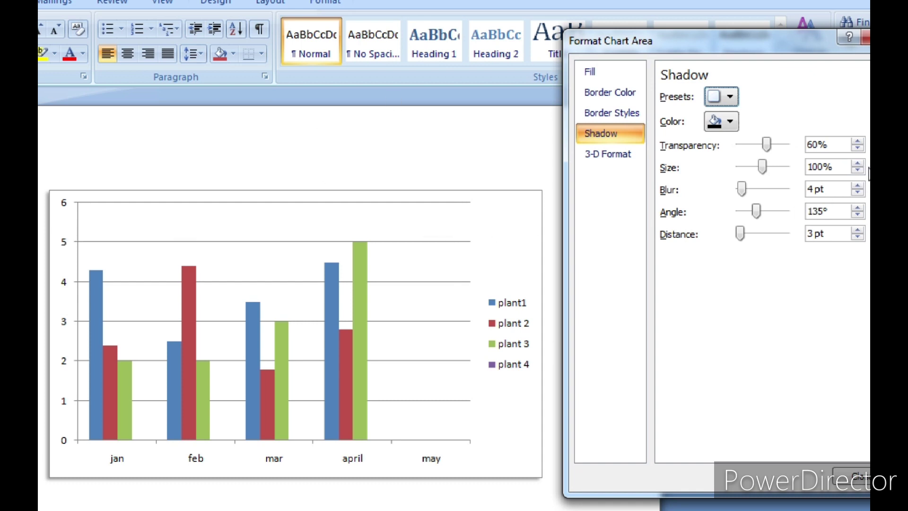
- Increase the size of the chart area's shadow to 105%
click(857, 164)
click(858, 164)
click(858, 163)
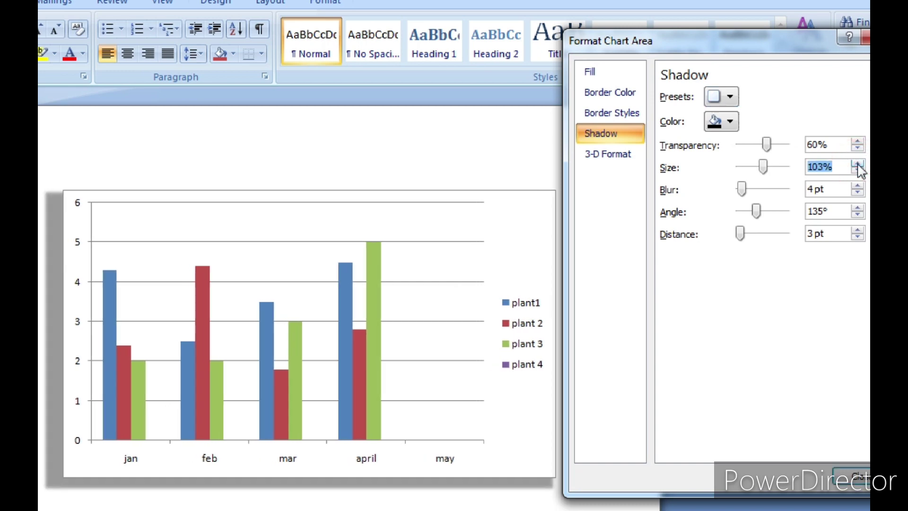
click(858, 164)
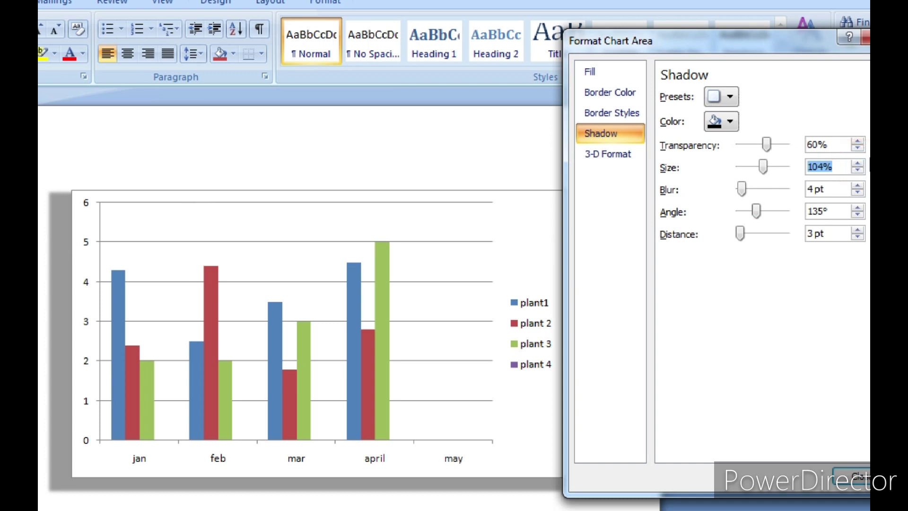
click(858, 164)
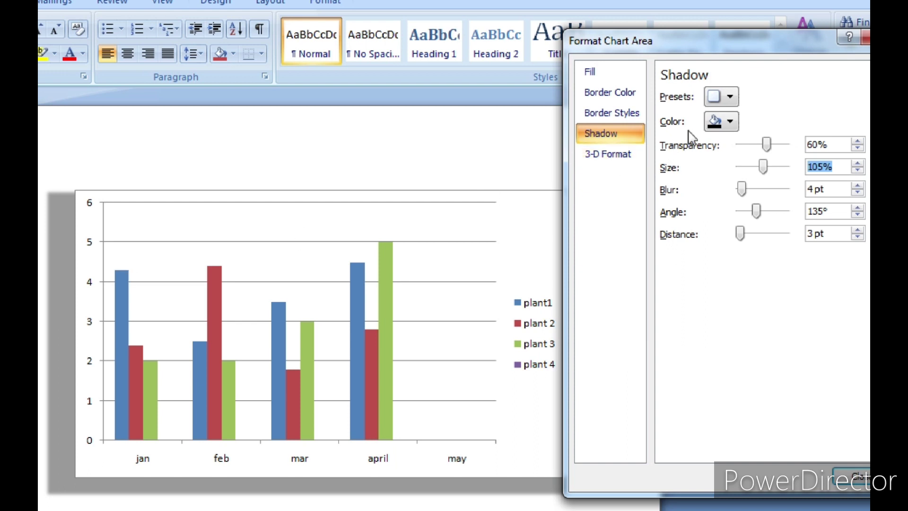
- Color the chart area's shadow standard red and set its transparency to 0%
click(731, 121)
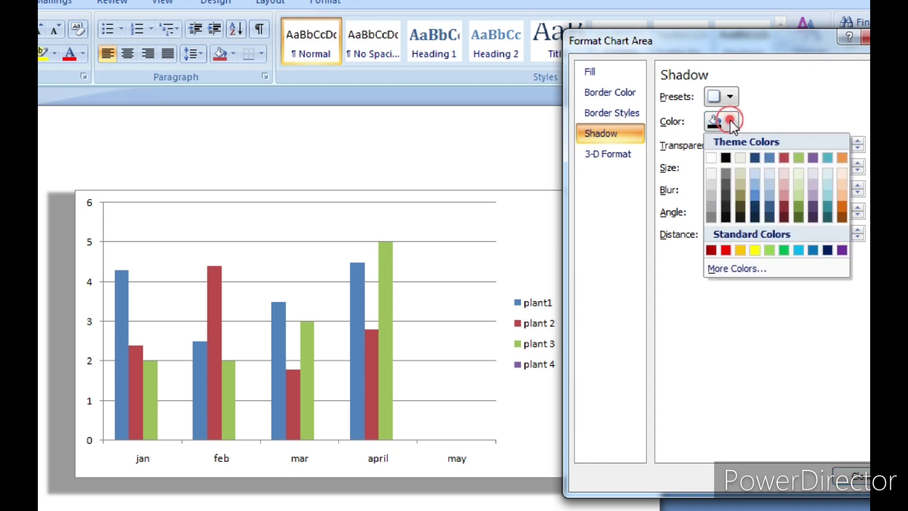
click(725, 251)
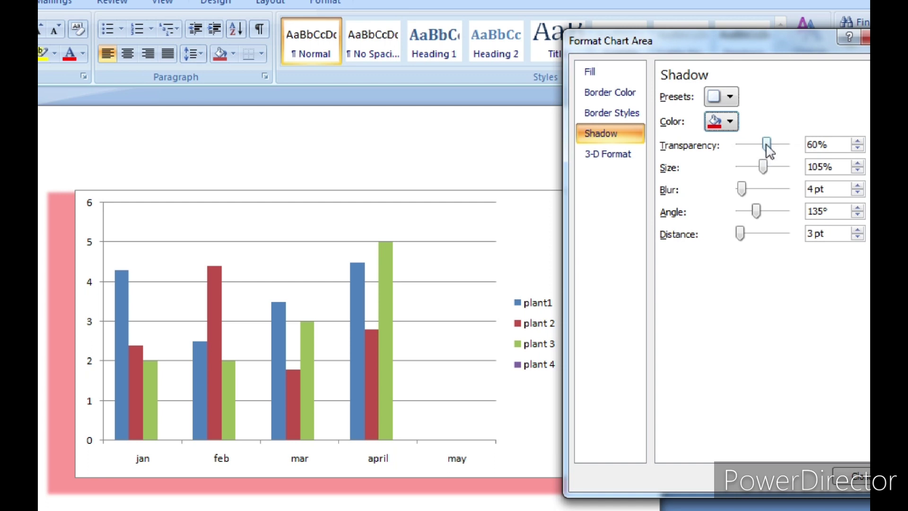
drag(767, 145, 722, 145)
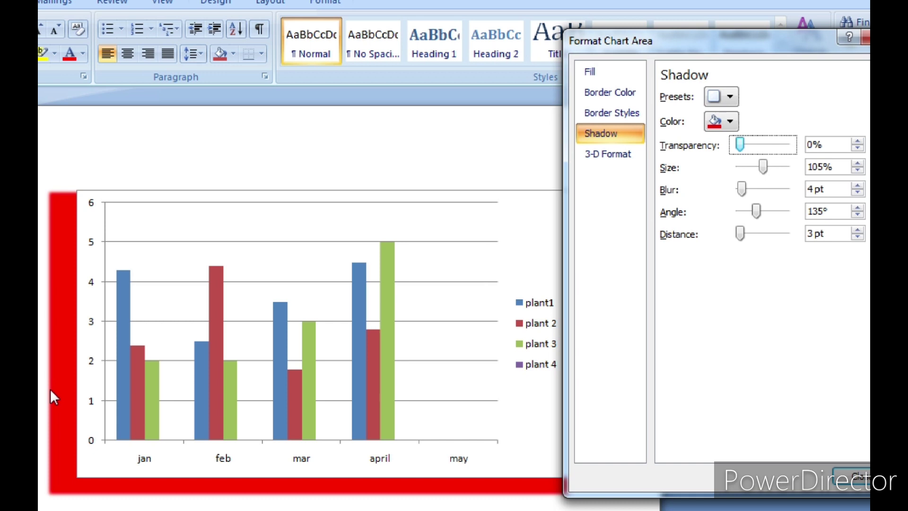
- Try raising the shadow's transparency to 37%, and return it to 0%
click(857, 141)
click(858, 141)
click(858, 141)
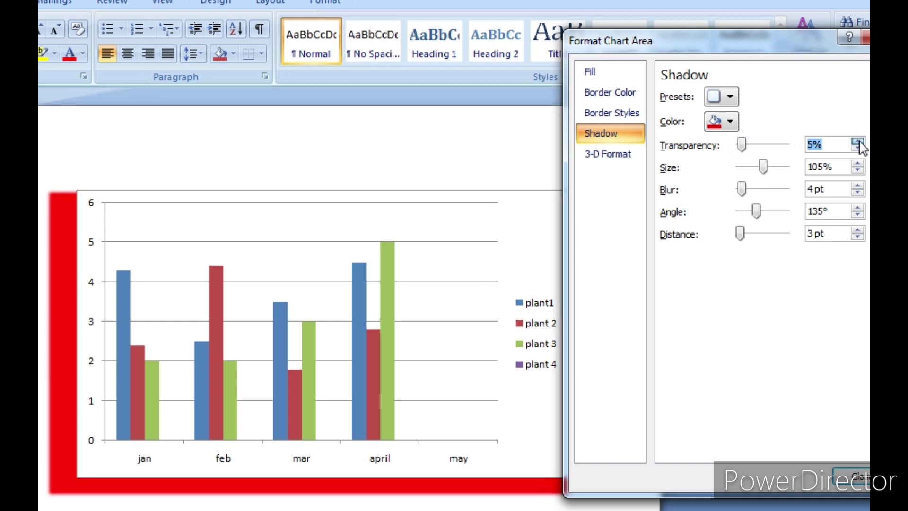
click(858, 141)
click(858, 141)
click(857, 141)
click(858, 141)
click(858, 141)
click(857, 141)
click(858, 141)
click(858, 141)
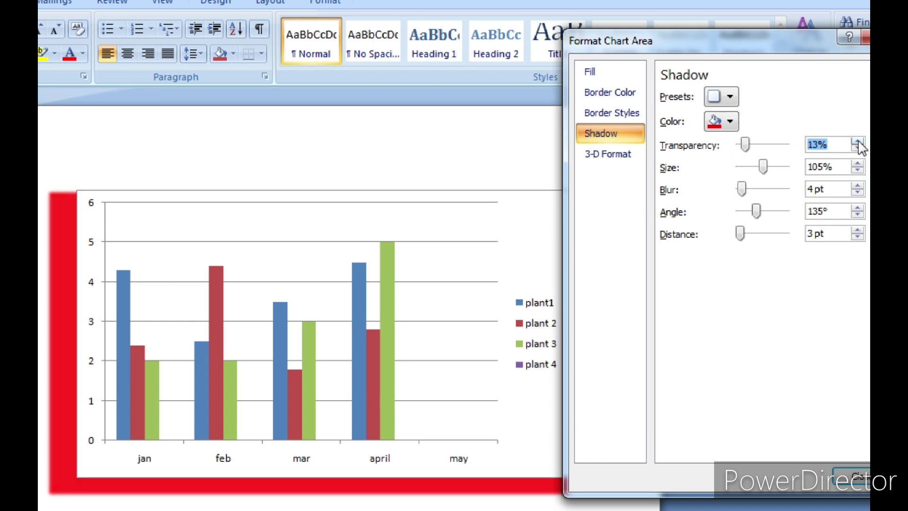
click(858, 141)
click(858, 141)
click(858, 141)
click(858, 141)
click(858, 141)
click(858, 140)
click(858, 141)
click(857, 141)
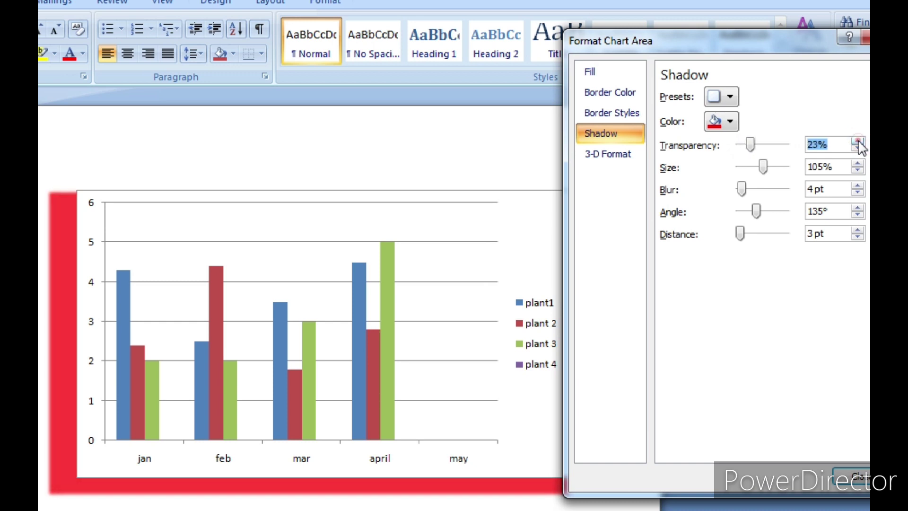
click(858, 141)
click(858, 141)
click(858, 141)
click(858, 141)
click(857, 141)
click(858, 141)
click(858, 141)
click(857, 141)
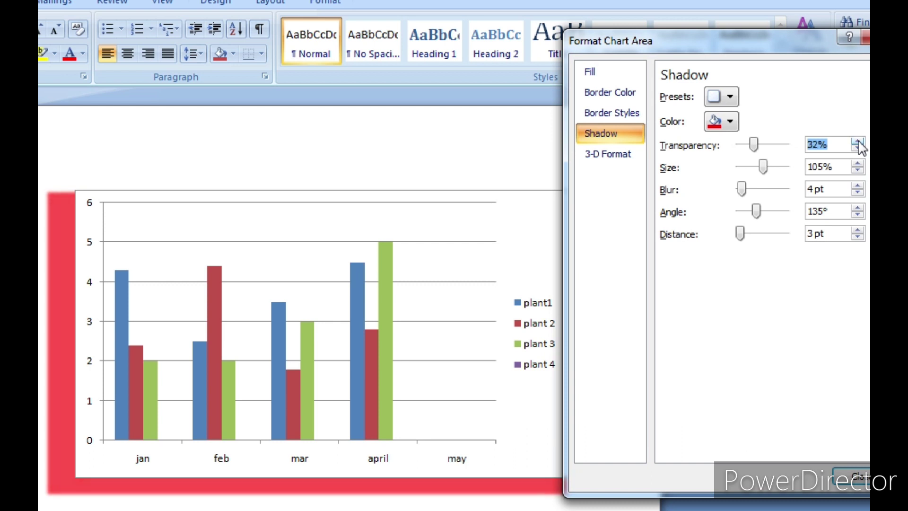
click(858, 141)
click(858, 141)
click(858, 141)
click(858, 141)
click(858, 141)
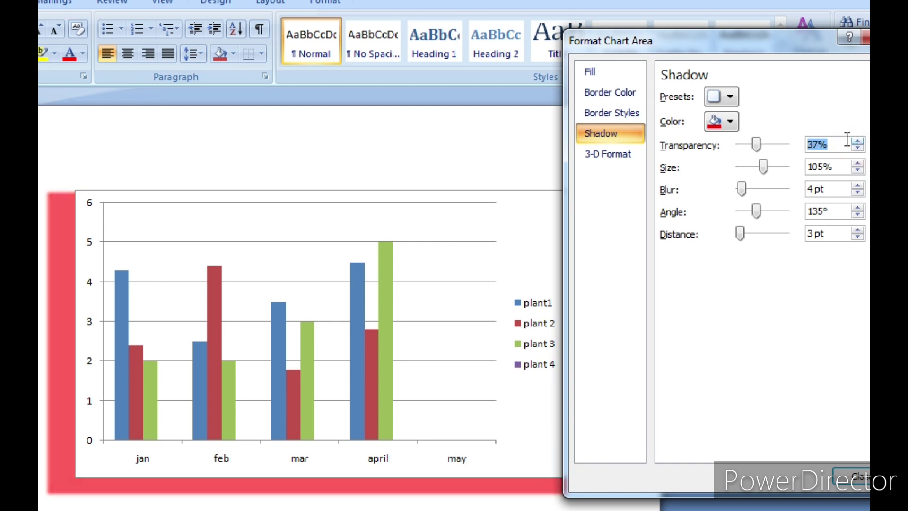
click(758, 146)
drag(742, 150, 738, 152)
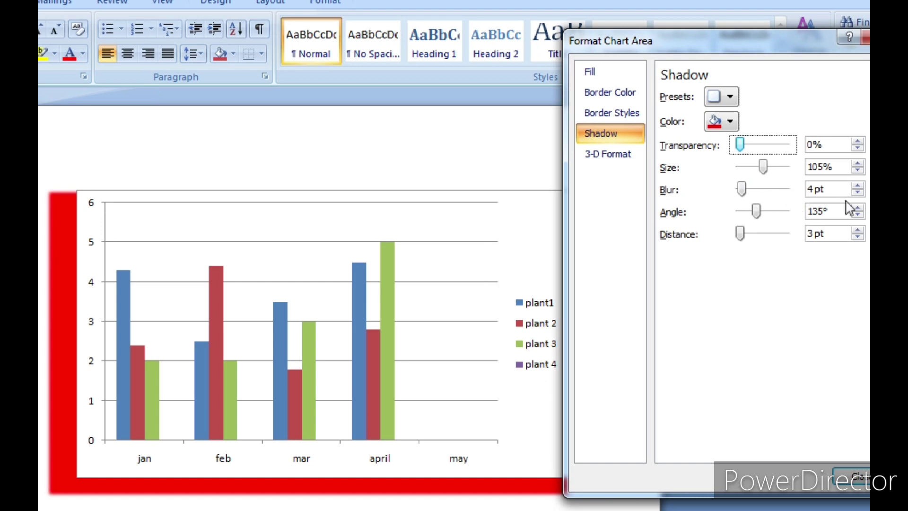
- Increase the shadow's blur to 13 pt to soften its edges
click(858, 186)
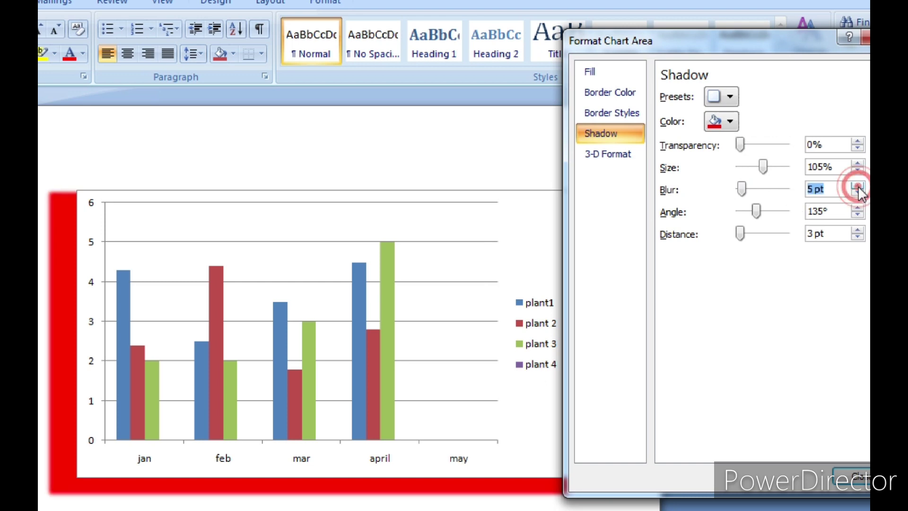
click(858, 187)
click(858, 187)
click(858, 186)
click(858, 186)
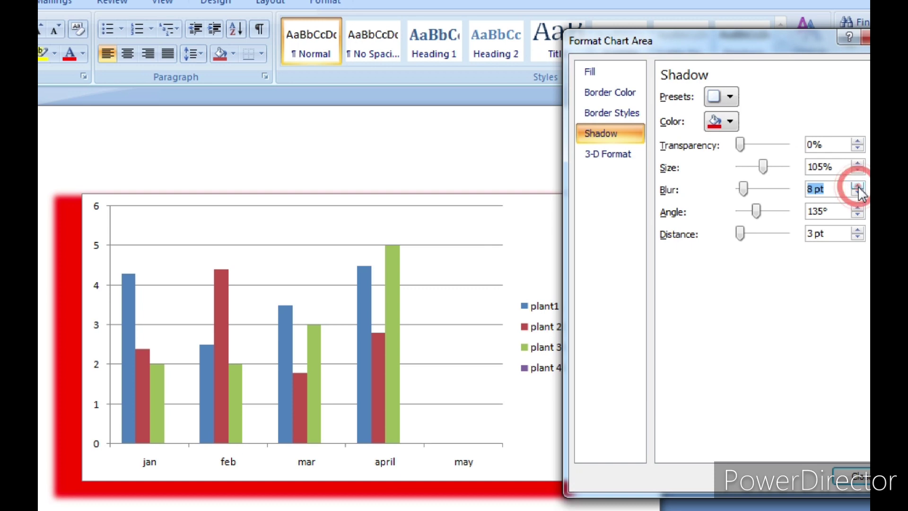
click(858, 186)
click(858, 186)
click(857, 187)
click(857, 186)
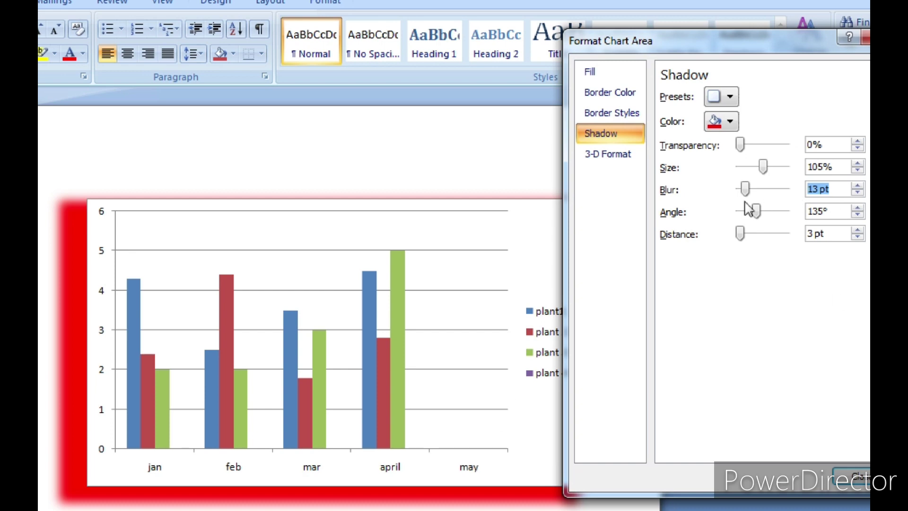
- Reduce the shadow's blur to 0 pt for sharp edges
click(858, 193)
click(858, 193)
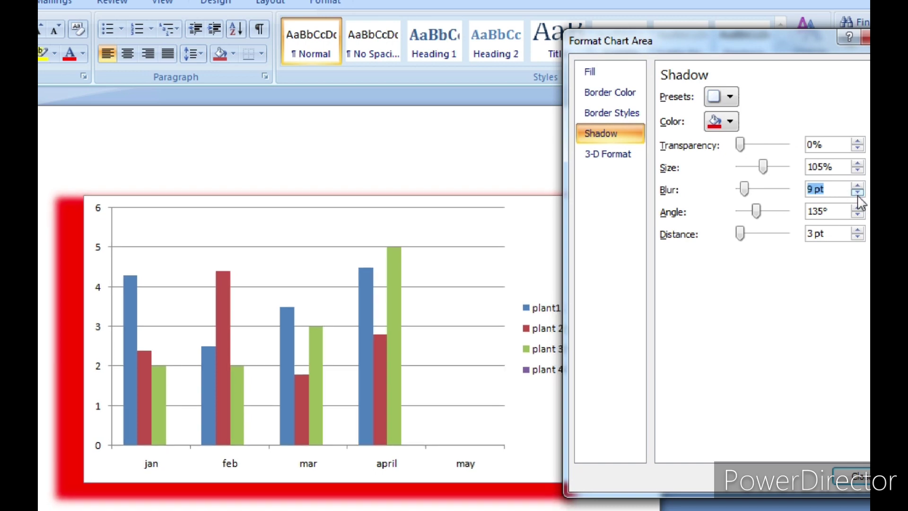
click(858, 192)
click(858, 193)
click(858, 193)
click(858, 192)
click(857, 192)
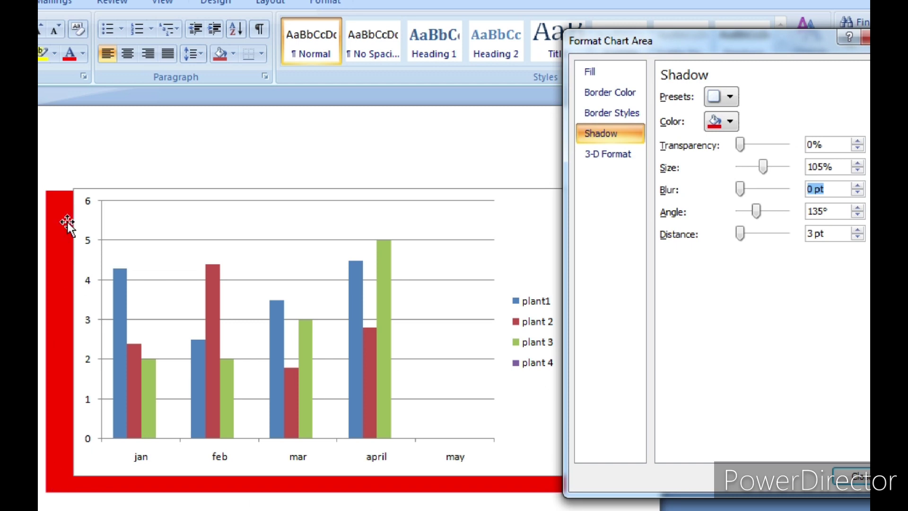
- Set the blur of the chart area's shadow to 13 pt
click(858, 186)
click(857, 186)
click(857, 186)
click(858, 186)
click(858, 186)
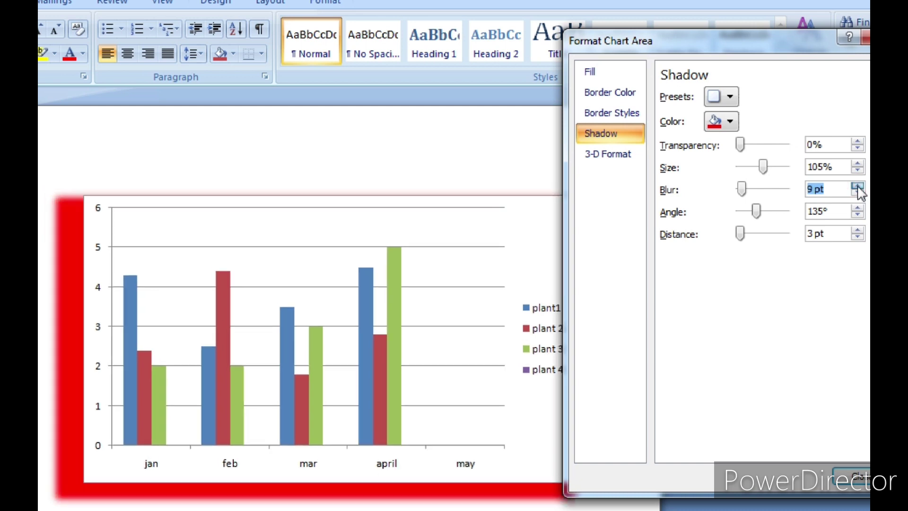
click(858, 186)
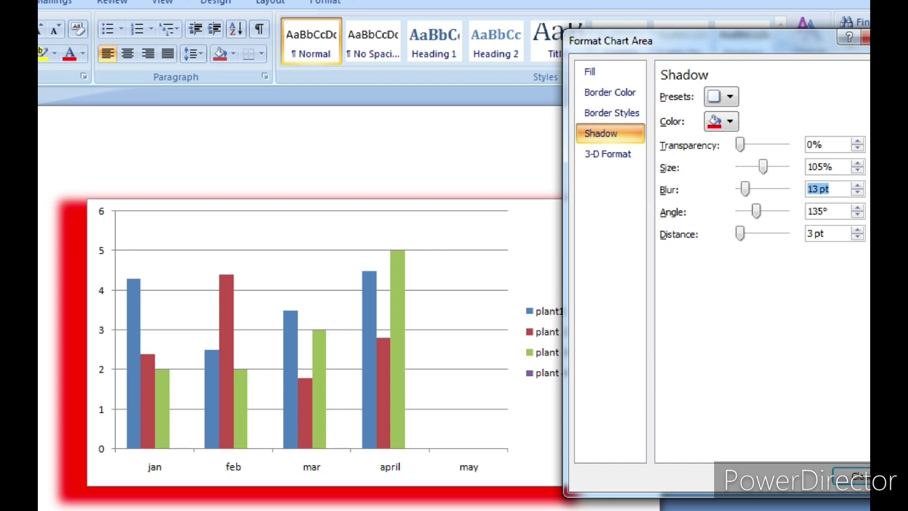
- Rotate the direction of the chart area's shadow to an angle of 300°
click(858, 209)
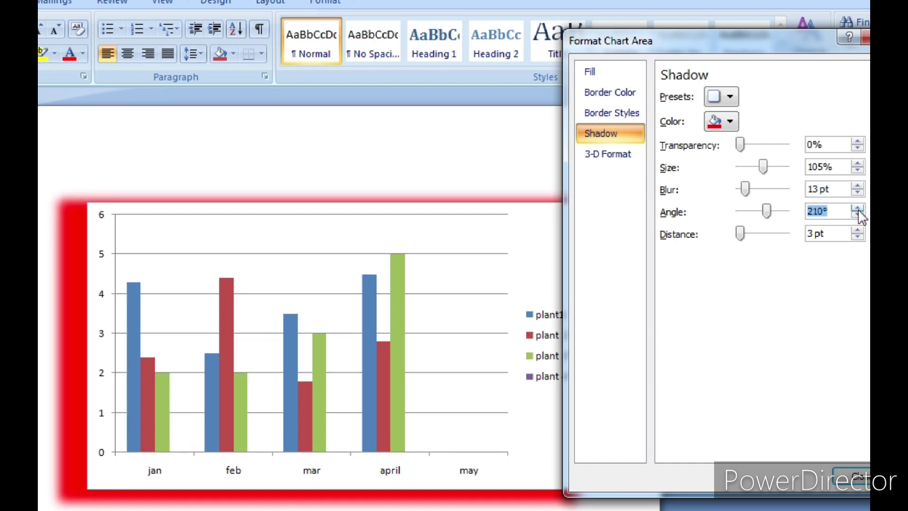
click(858, 209)
click(858, 209)
click(857, 209)
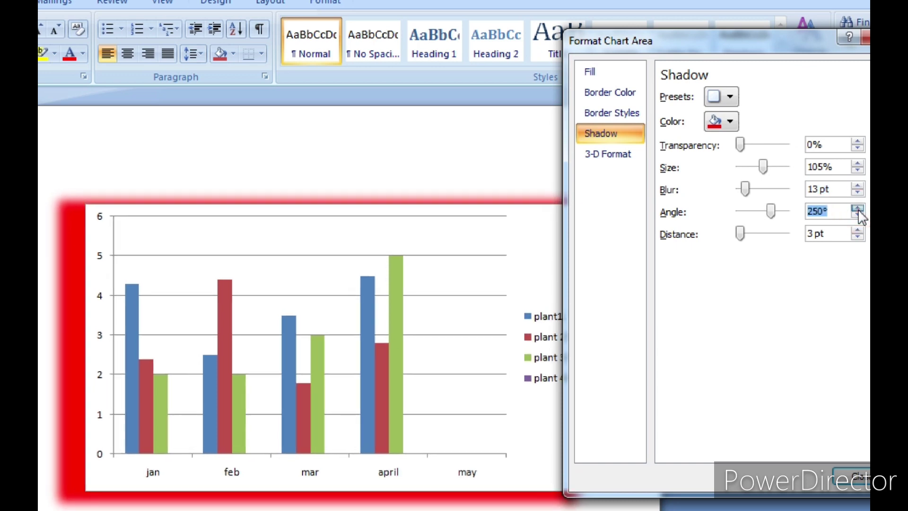
click(857, 209)
click(858, 209)
click(858, 209)
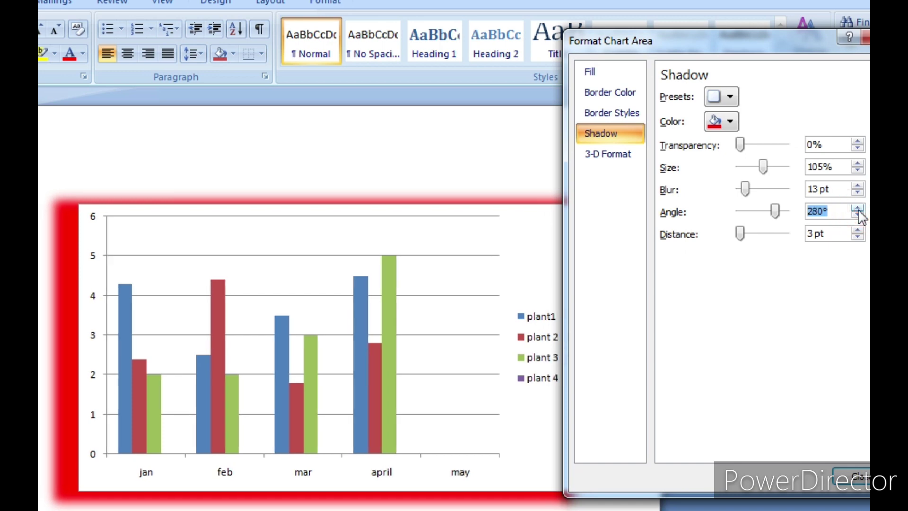
click(858, 209)
click(858, 209)
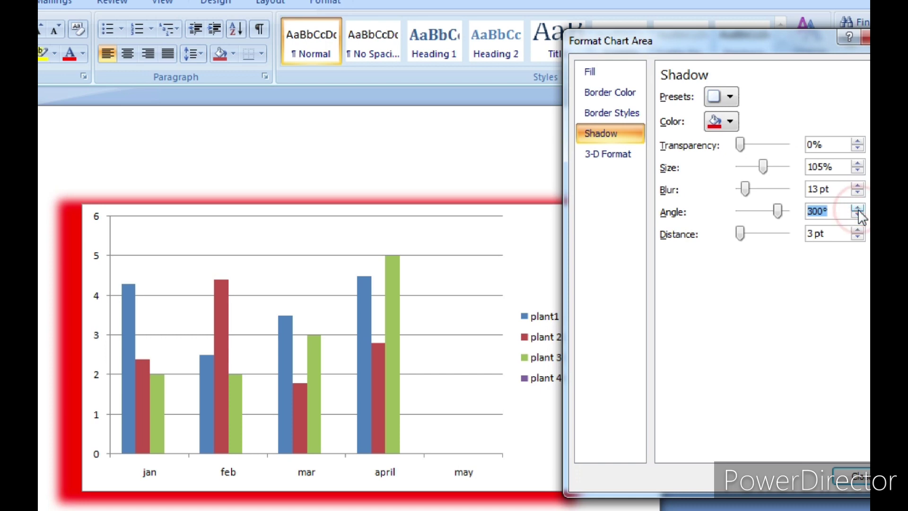
- Reduce the shadow's angle to 250°
click(857, 214)
click(858, 214)
click(858, 214)
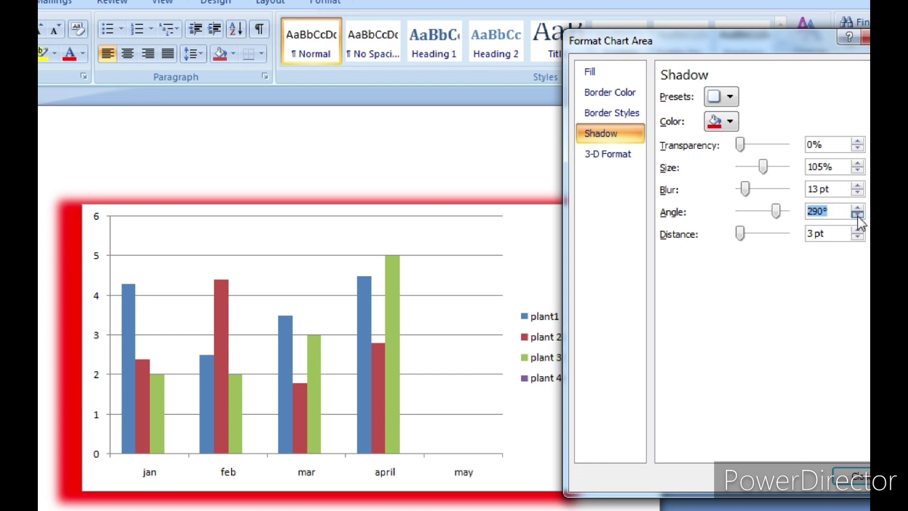
click(858, 215)
click(858, 214)
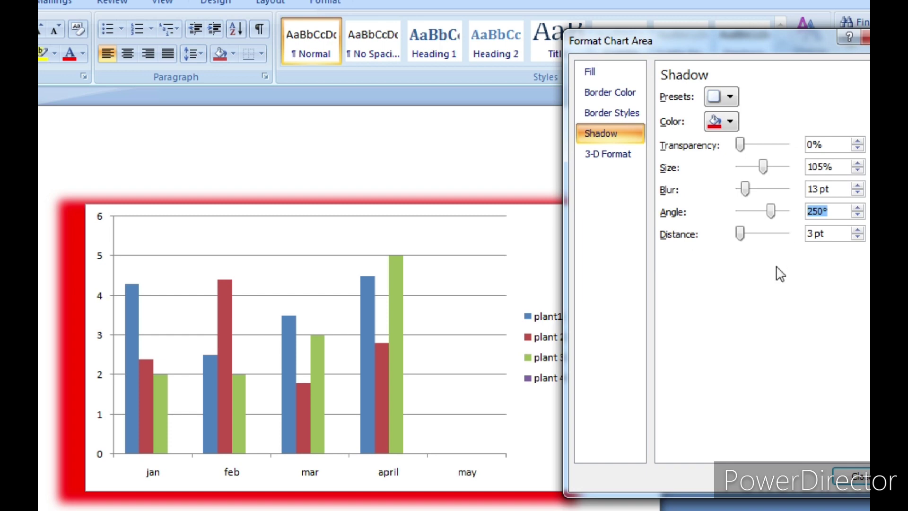
- Increase the shadow's distance from the chart area to 11 pt
click(857, 230)
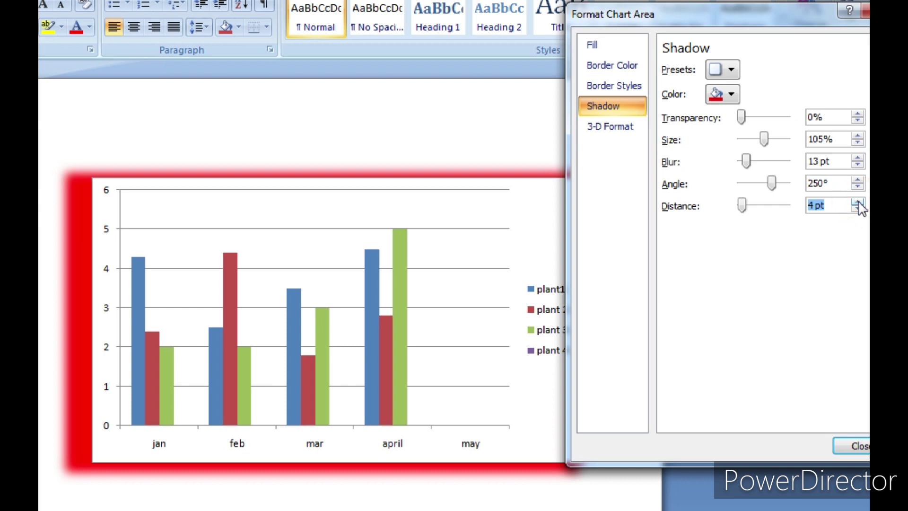
click(858, 203)
click(857, 203)
click(857, 203)
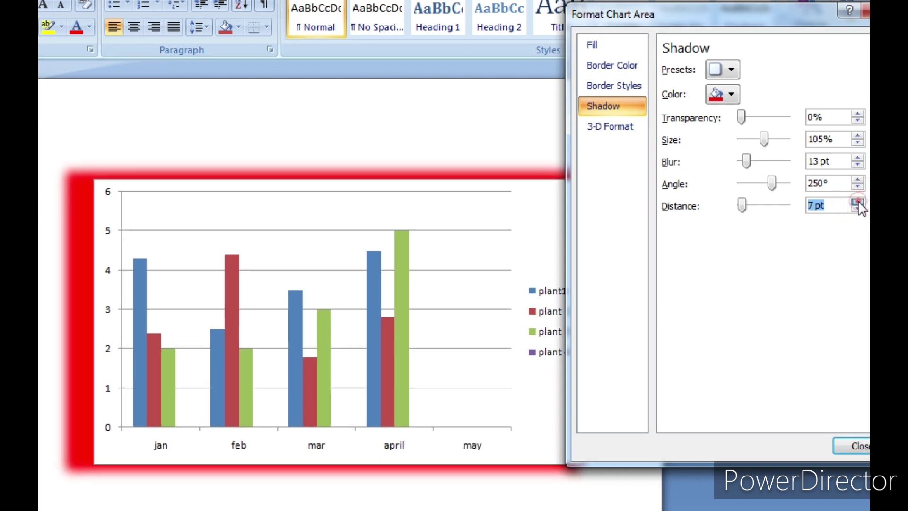
click(857, 203)
click(858, 202)
click(858, 203)
click(857, 203)
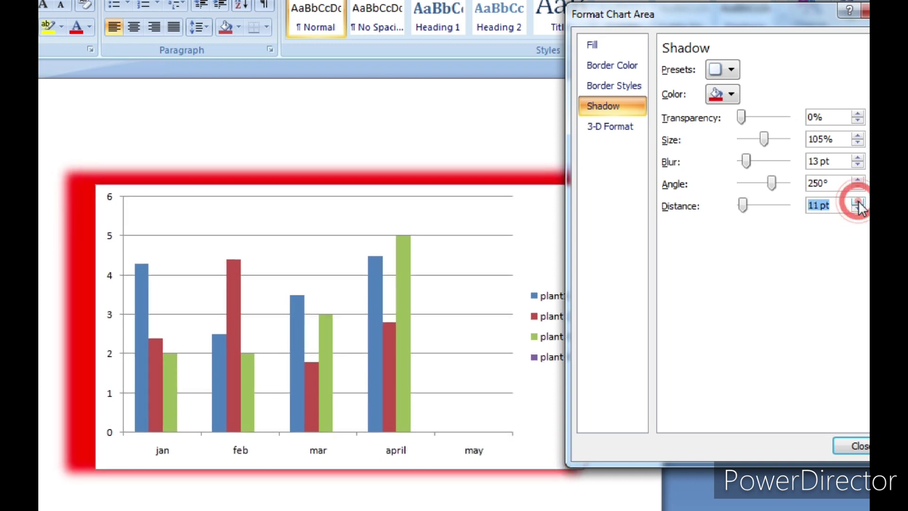
- Increase the distance of the chart area's shadow to 28 pt
click(858, 203)
click(858, 203)
click(857, 202)
click(858, 203)
click(858, 203)
click(857, 203)
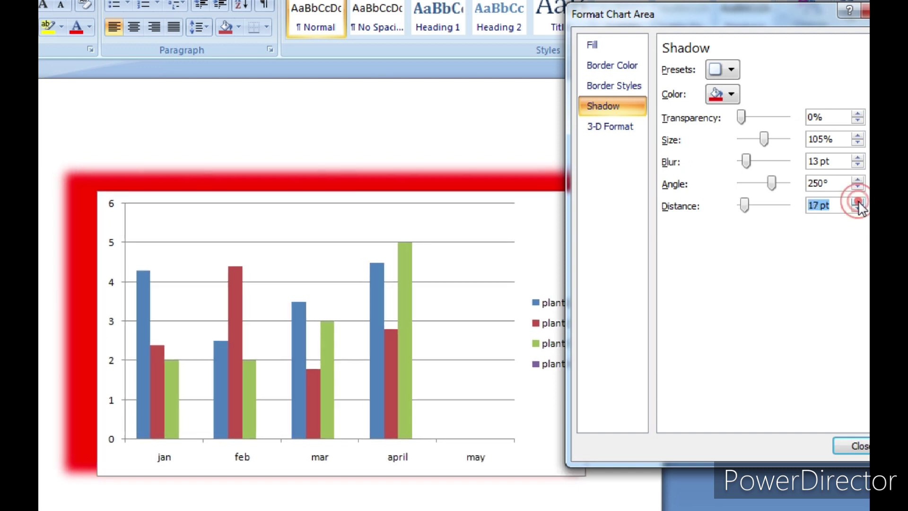
click(858, 202)
click(858, 203)
click(858, 202)
click(858, 203)
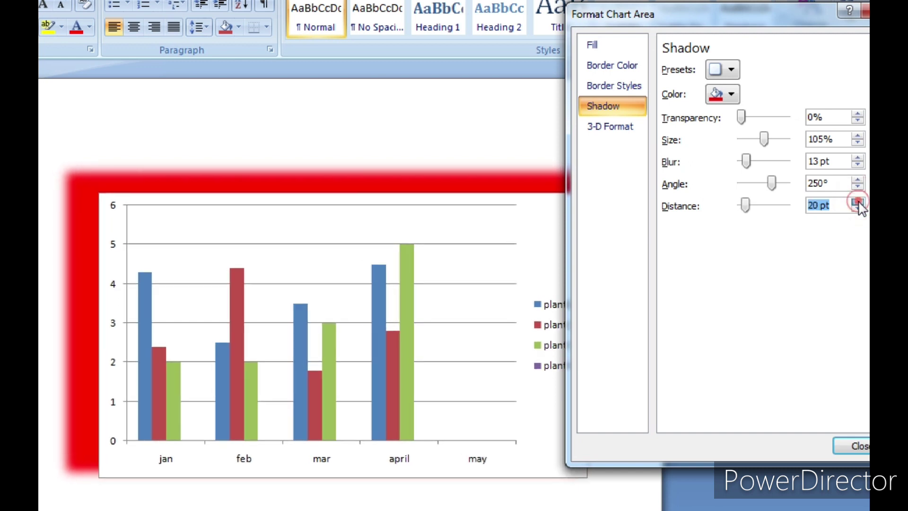
click(858, 203)
click(858, 203)
click(857, 202)
click(858, 202)
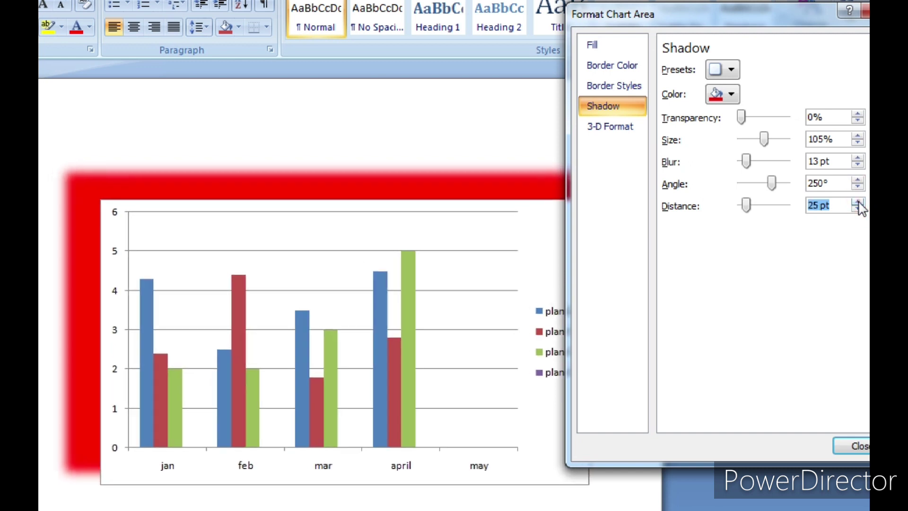
click(858, 202)
click(858, 202)
click(858, 203)
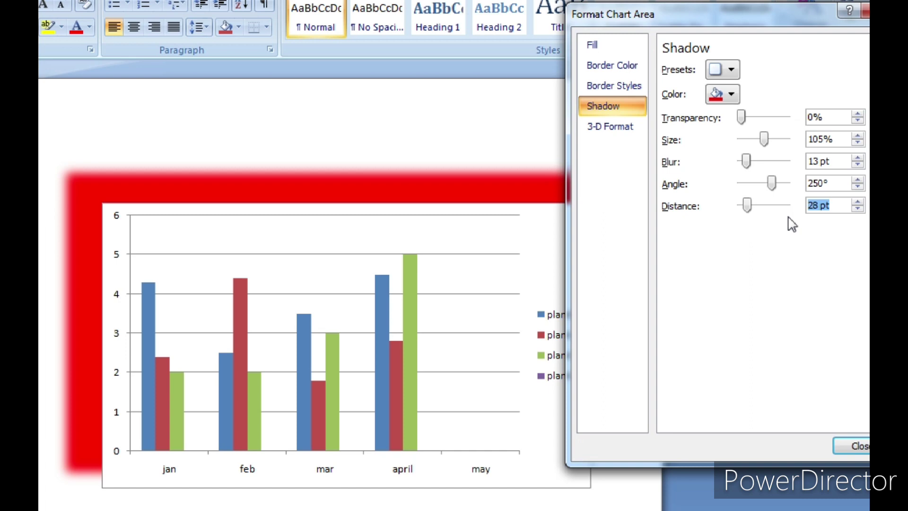
- Browse the shadow presets down to the Perspective group and remove the chart area's shadow with the No Shadow preset
click(728, 76)
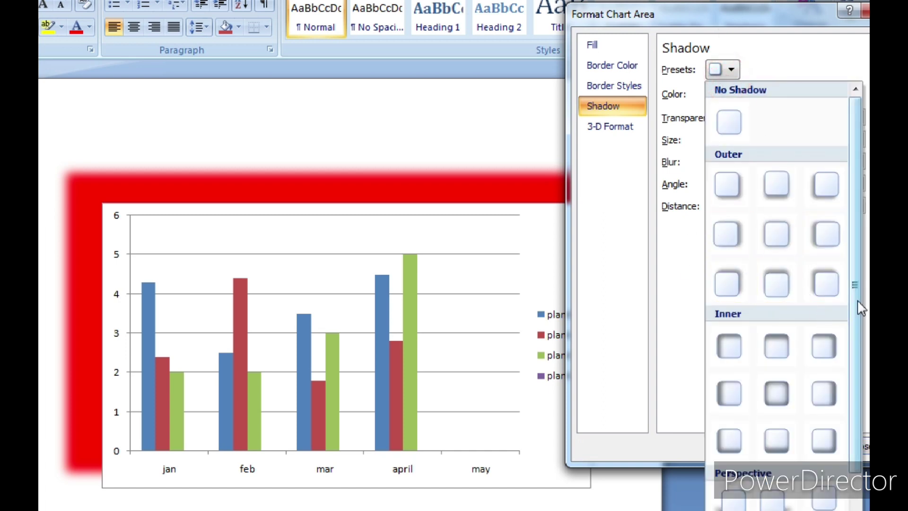
drag(858, 303, 859, 344)
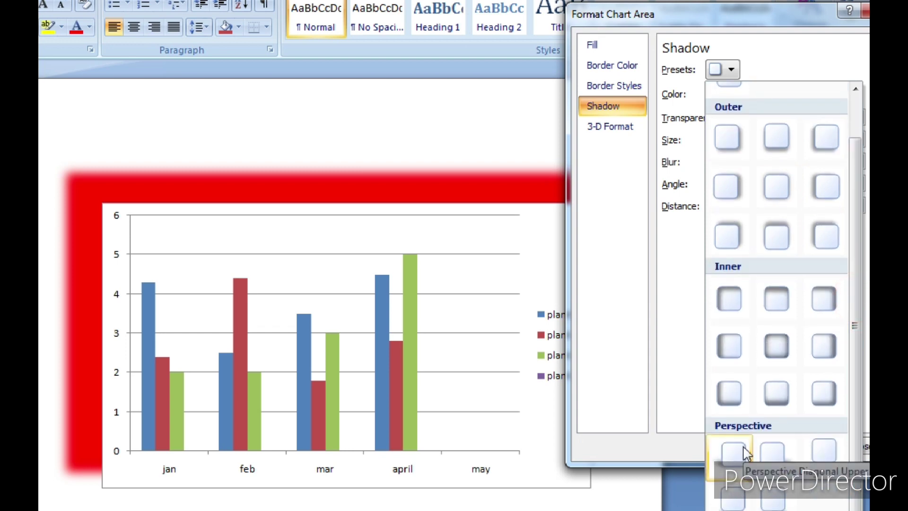
click(862, 123)
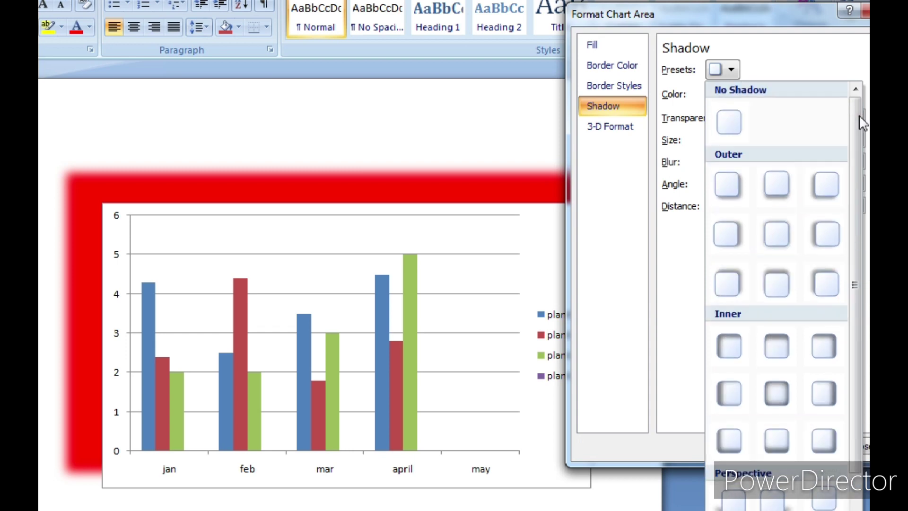
click(769, 48)
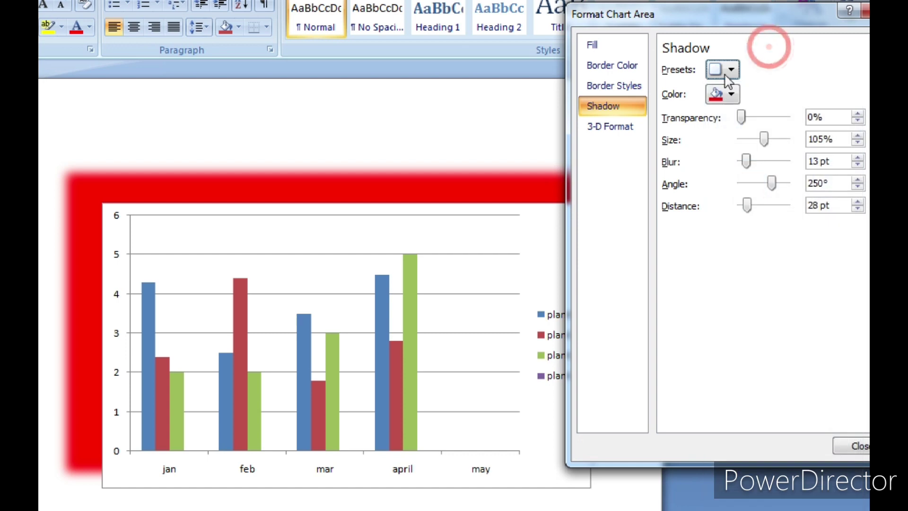
click(727, 77)
click(728, 118)
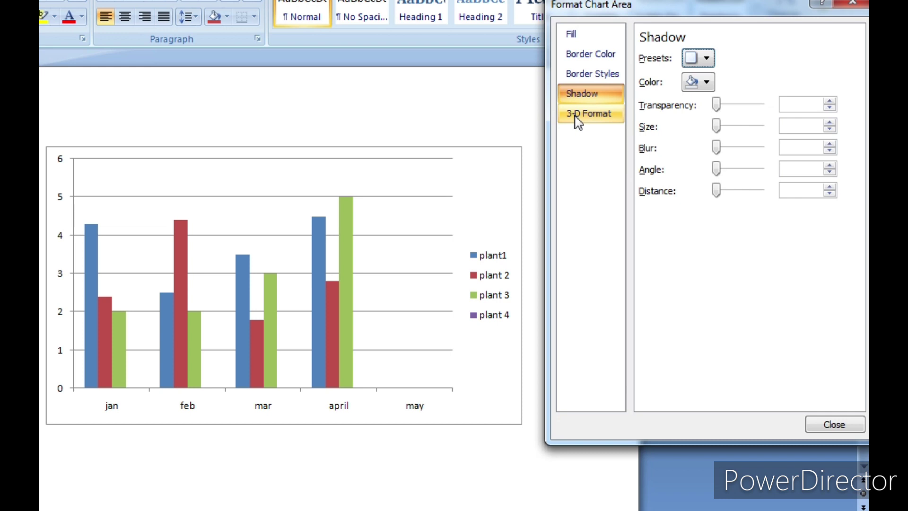
- In the chart area's 3-D format, apply the first Special Effect surface material and the third Warm lighting preset
click(578, 122)
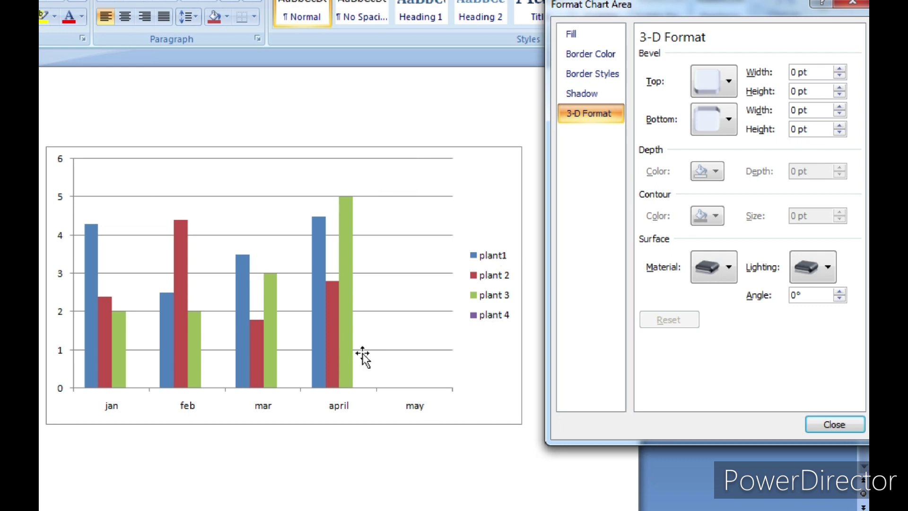
click(705, 269)
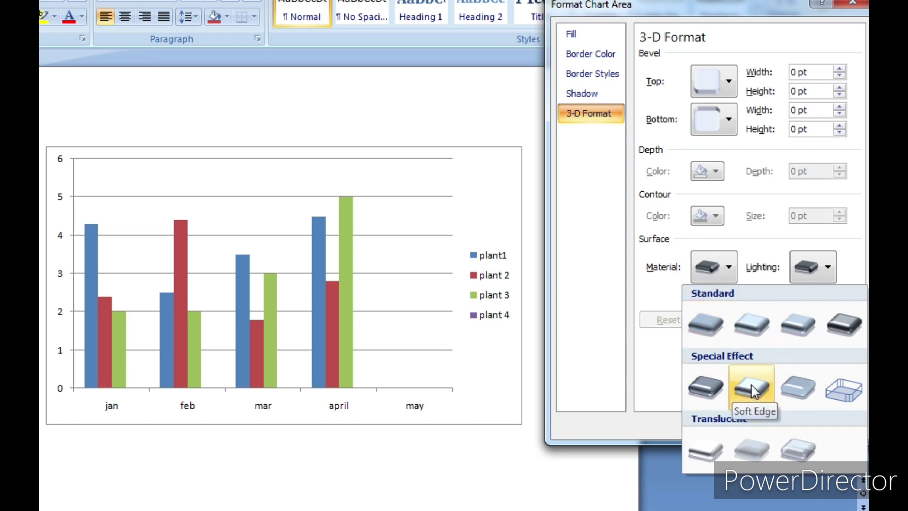
click(706, 389)
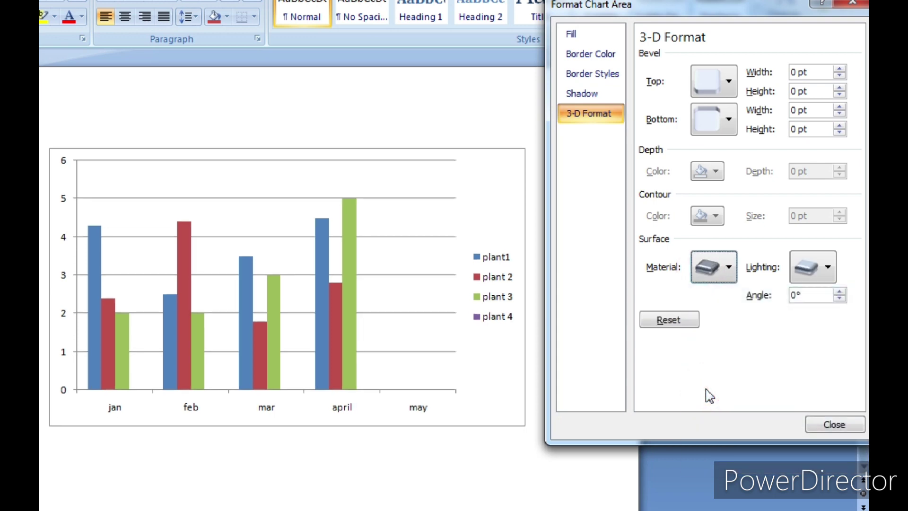
click(819, 266)
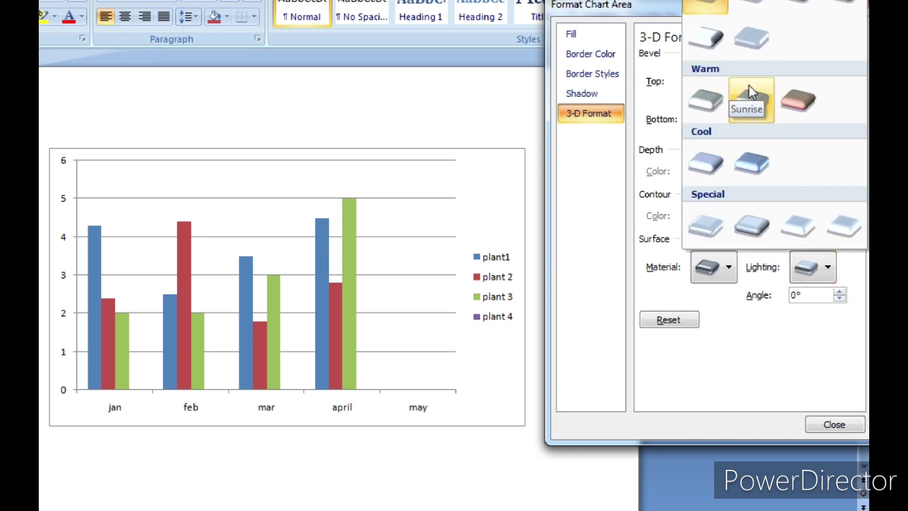
click(803, 114)
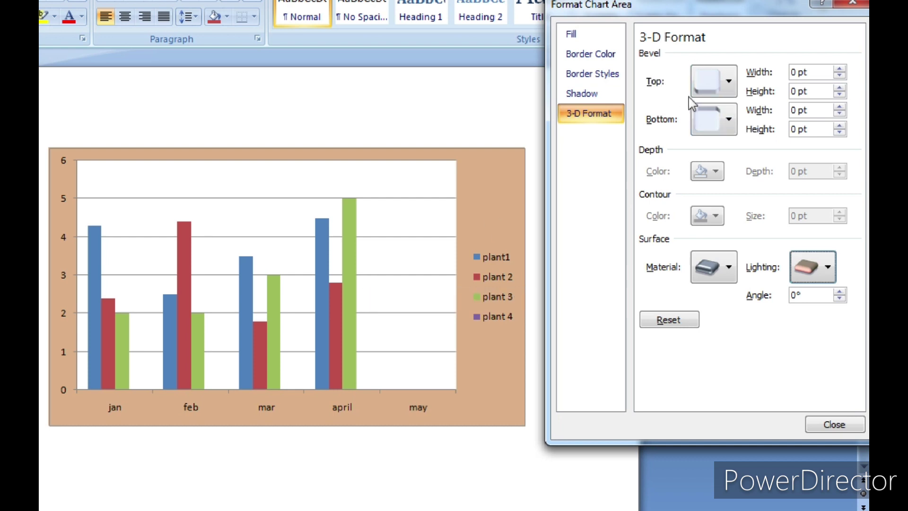
- Give the chart area the last preset in the Bevel group as its top bevel and set that bevel's width to 21.5 pt
click(723, 82)
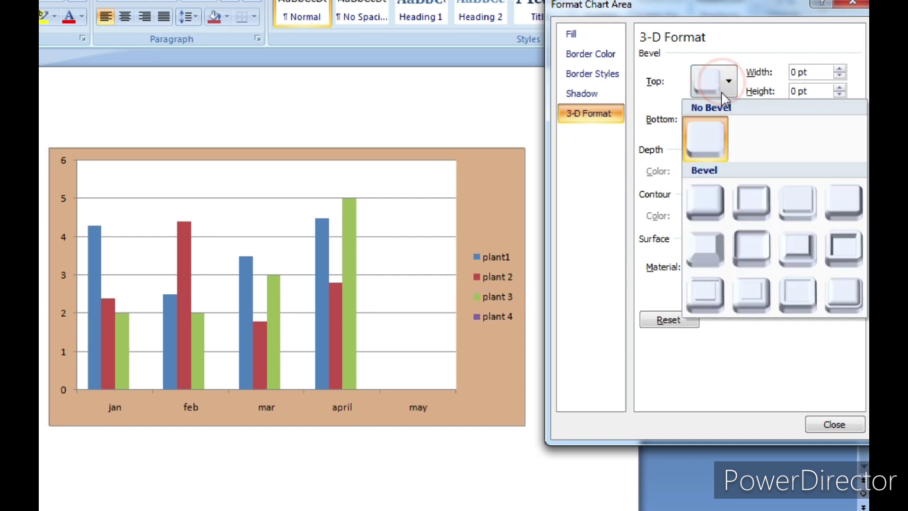
click(834, 300)
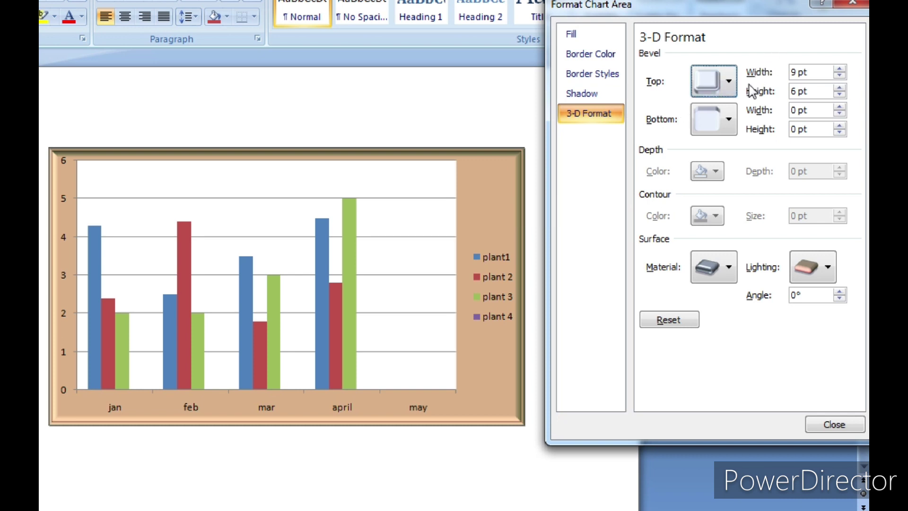
click(841, 69)
click(840, 69)
click(840, 70)
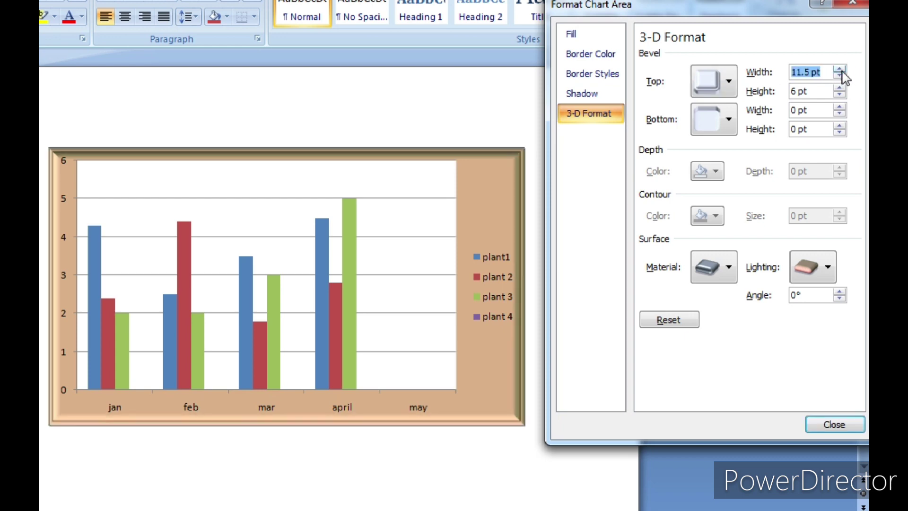
click(840, 70)
click(840, 69)
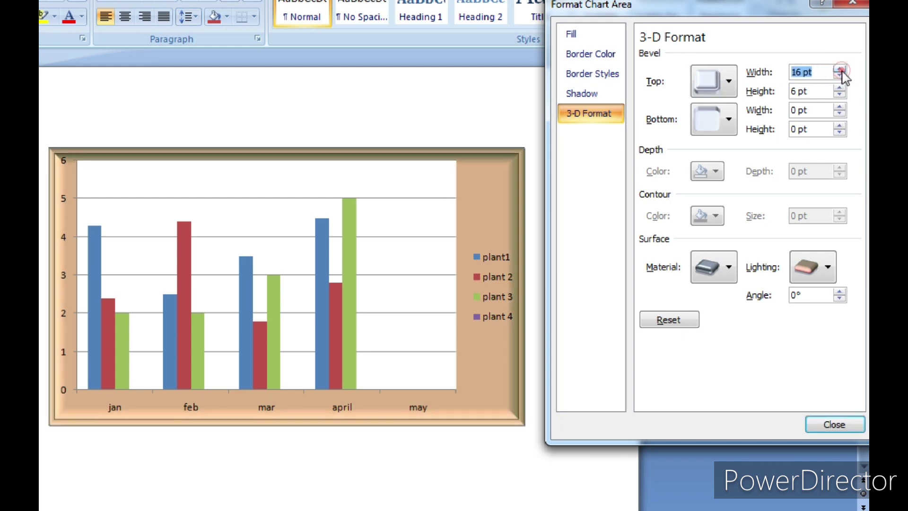
click(840, 69)
click(841, 70)
click(841, 69)
click(840, 69)
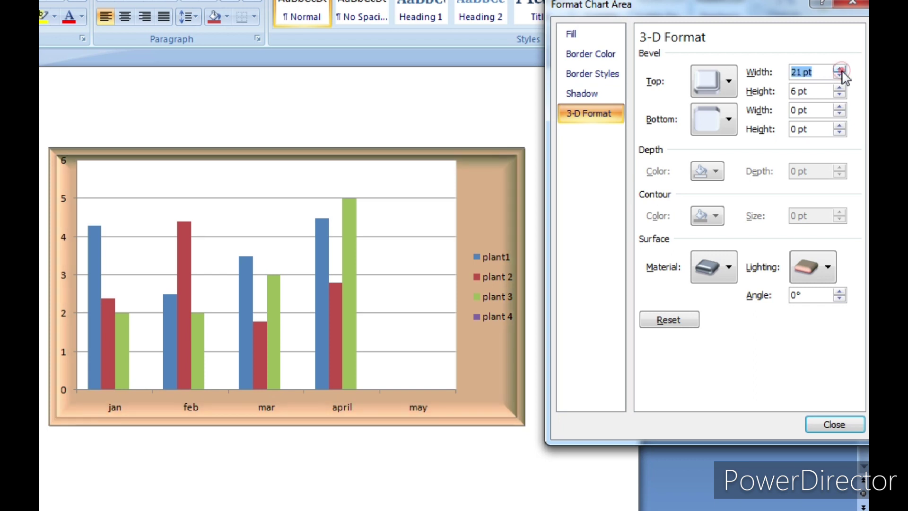
click(840, 70)
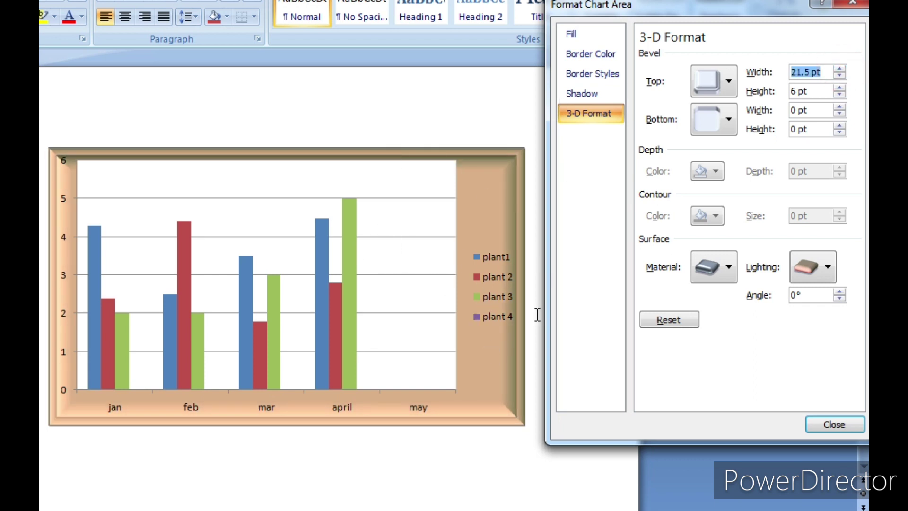
- Increase the height of the chart area's top bevel to 19 pt
click(840, 88)
click(841, 88)
click(840, 88)
click(840, 88)
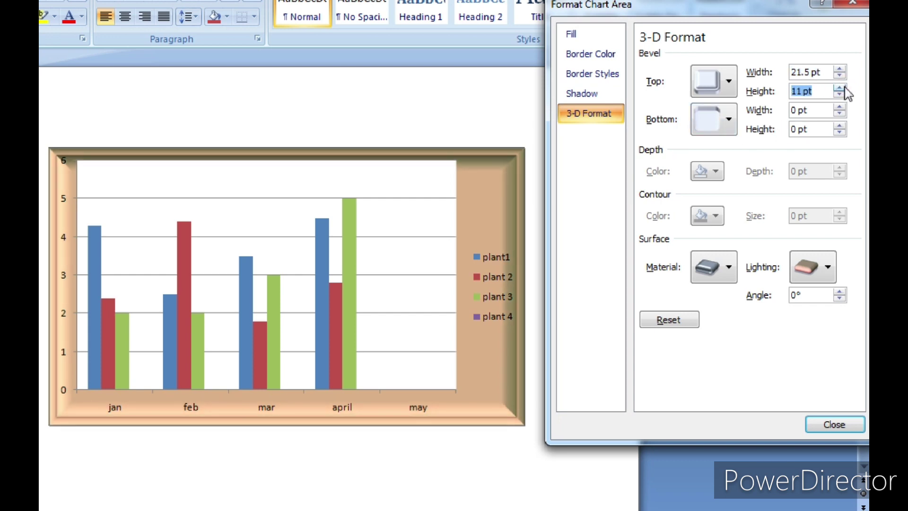
click(840, 88)
click(840, 88)
click(840, 88)
click(841, 88)
click(840, 88)
click(840, 88)
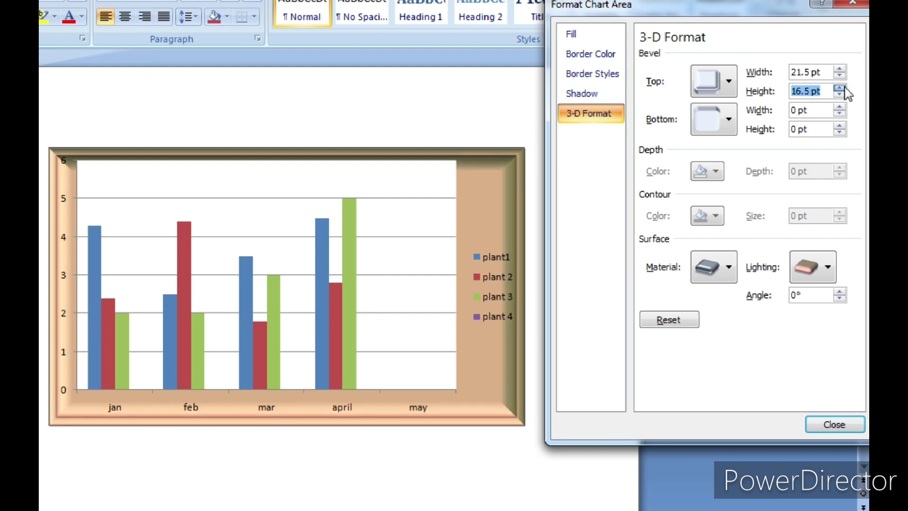
click(841, 88)
click(840, 88)
click(840, 88)
click(840, 88)
click(840, 88)
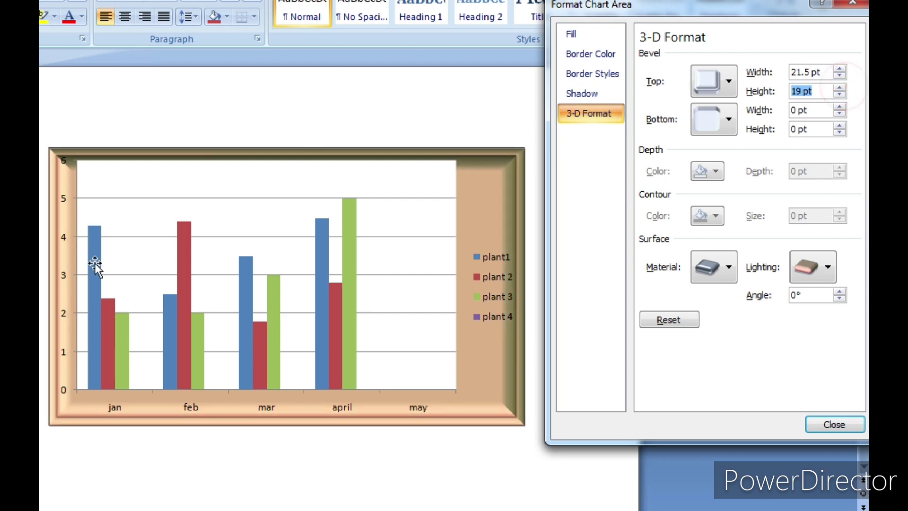